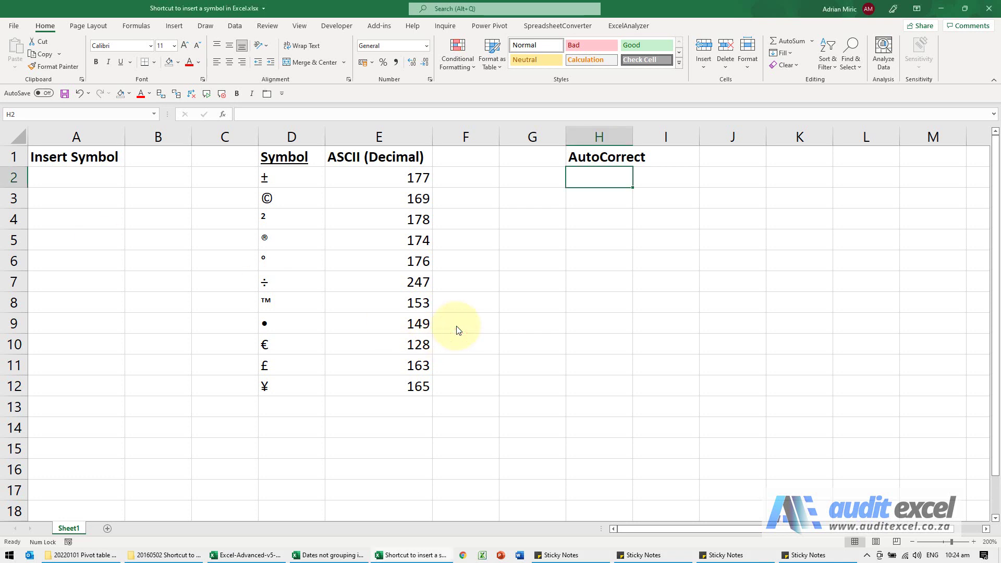
- Insert the superscript ² (00B2) from the Latin-1 Supplement symbols into cell A2
{"action": "left_click", "coordinate": [68, 179]}
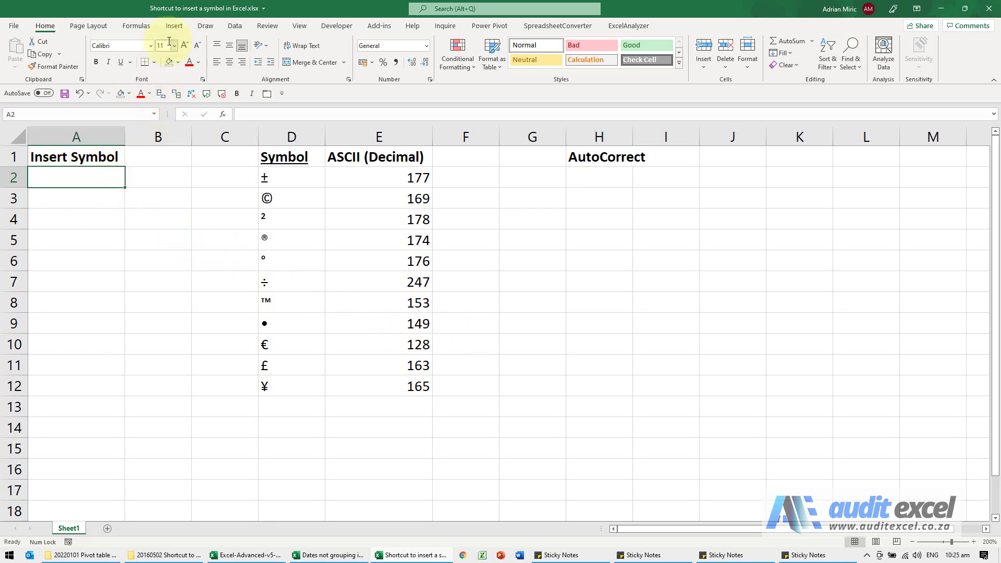
{"action": "left_click", "coordinate": [173, 26]}
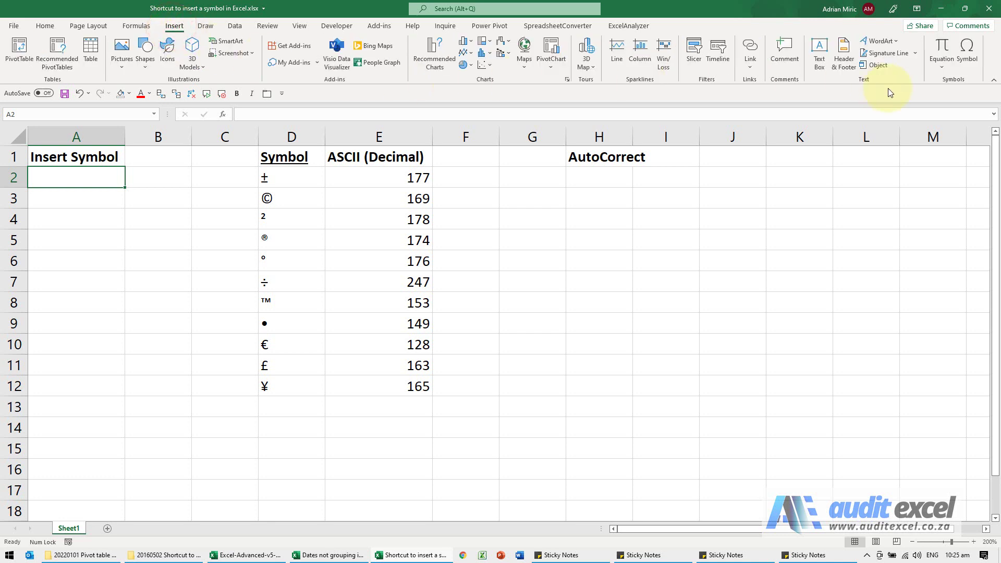
{"action": "left_click", "coordinate": [968, 53]}
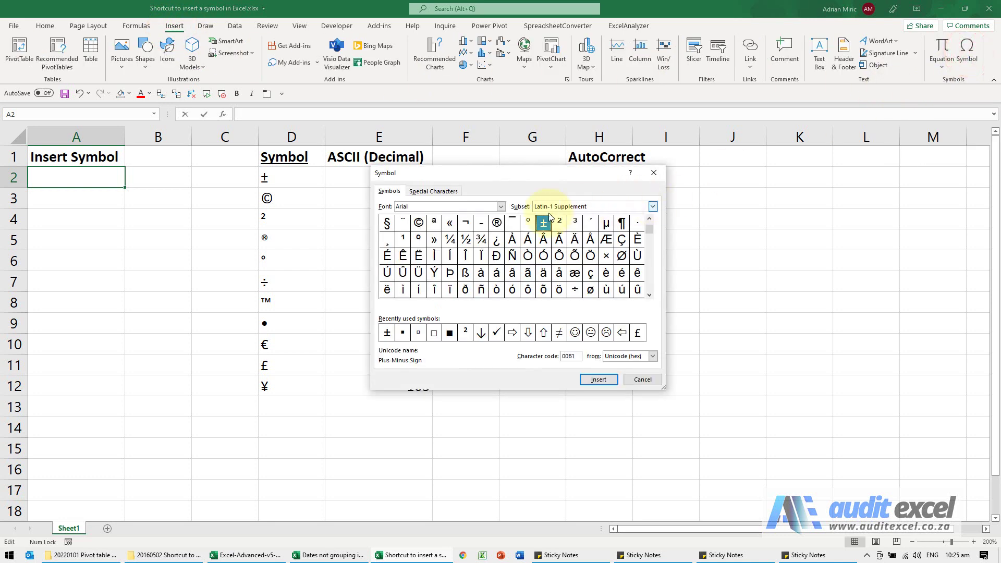
{"action": "left_click_drag", "start_coordinate": [479, 179], "coordinate": [241, 186]}
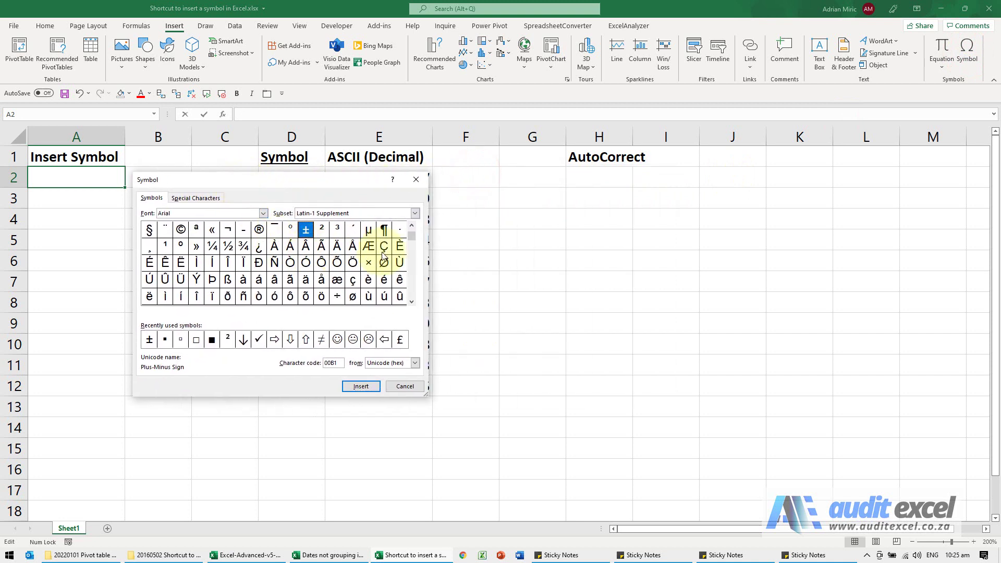
{"action": "left_click_drag", "start_coordinate": [411, 238], "coordinate": [411, 229]}
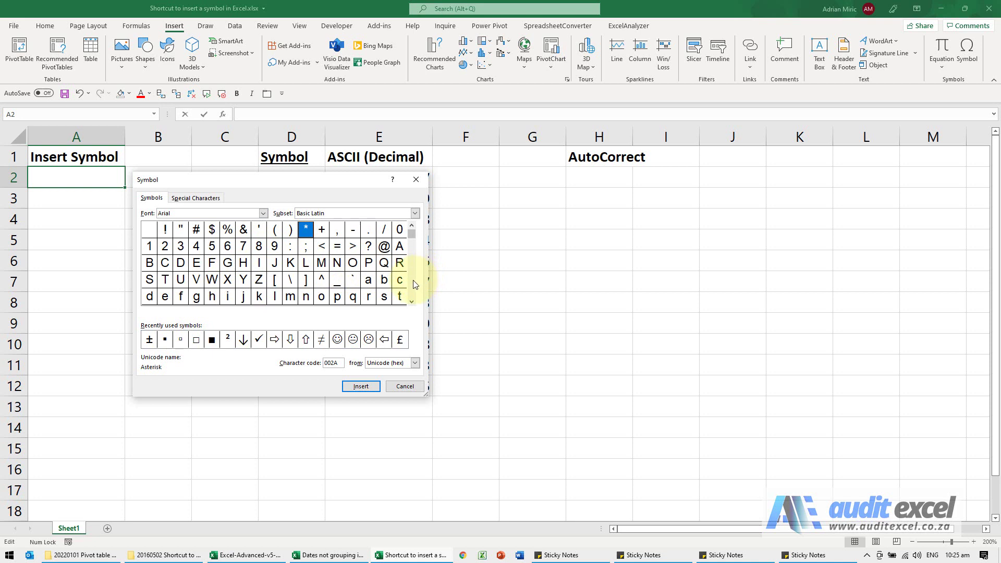
{"action": "scroll", "coordinate": [415, 283], "scroll_direction": "down", "scroll_amount": 3}
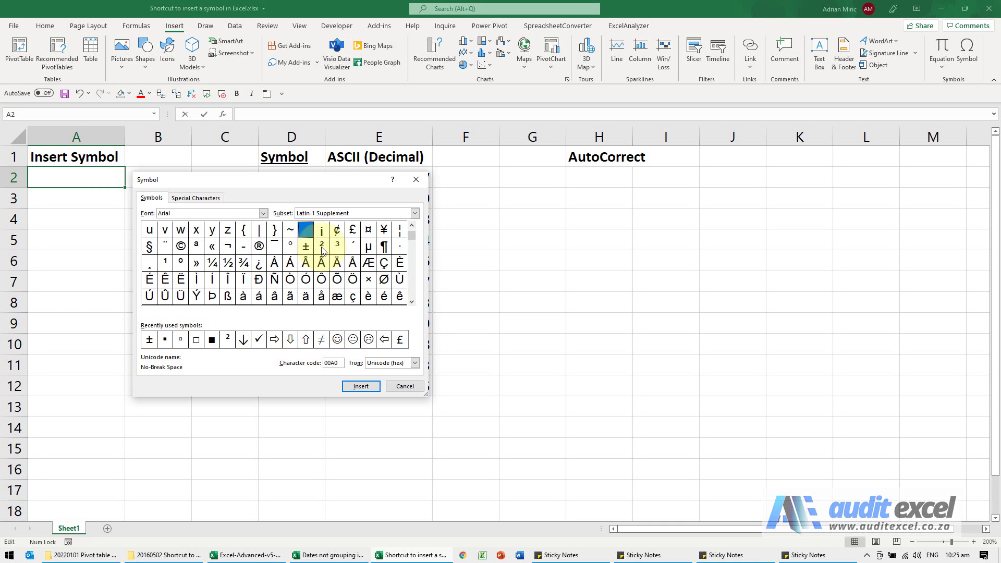
{"action": "left_click", "coordinate": [412, 289]}
{"action": "left_click", "coordinate": [412, 290]}
{"action": "left_click", "coordinate": [411, 301]}
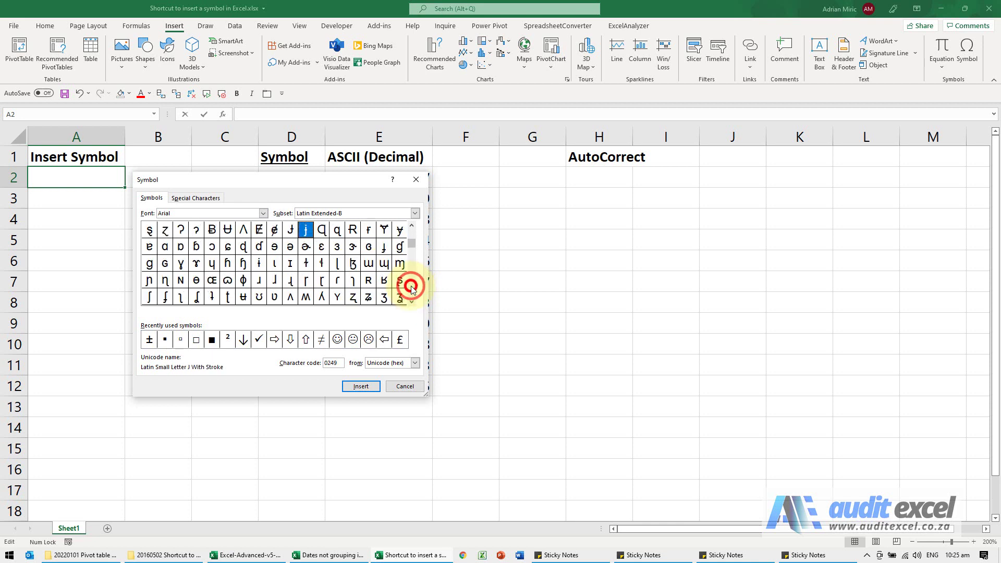
{"action": "left_click_drag", "start_coordinate": [412, 245], "coordinate": [411, 226]}
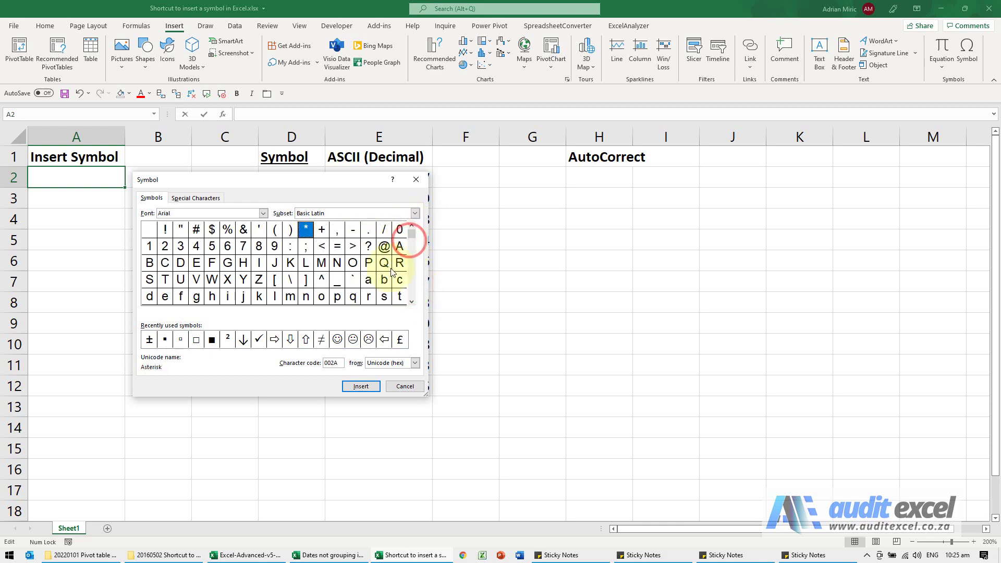
{"action": "left_click", "coordinate": [411, 286]}
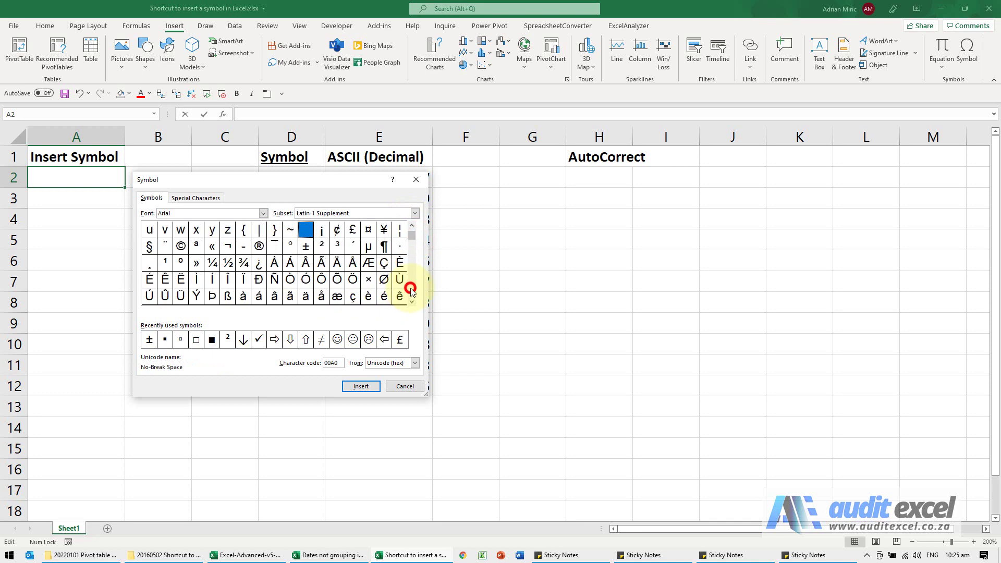
{"action": "left_click", "coordinate": [321, 246]}
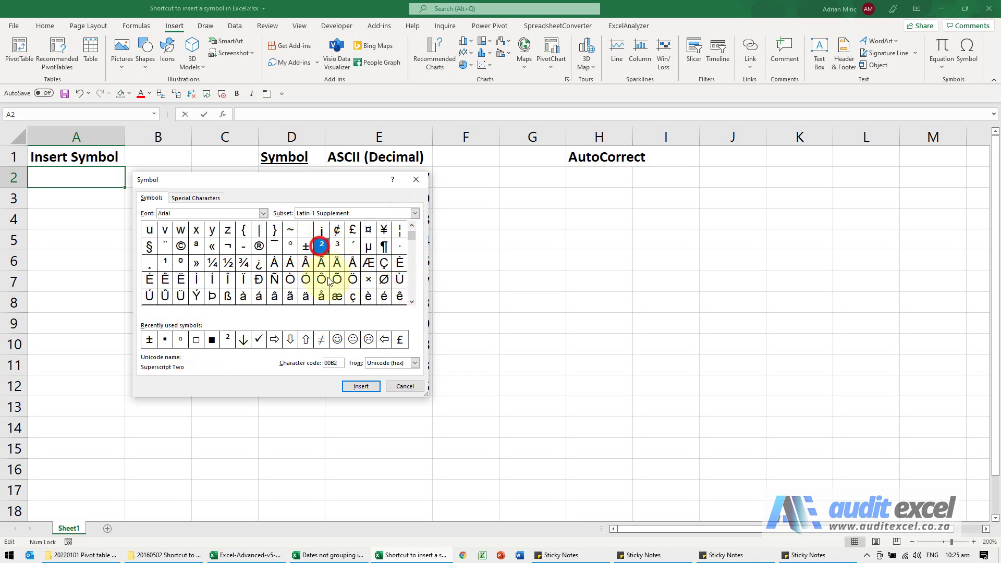
{"action": "left_click", "coordinate": [360, 386]}
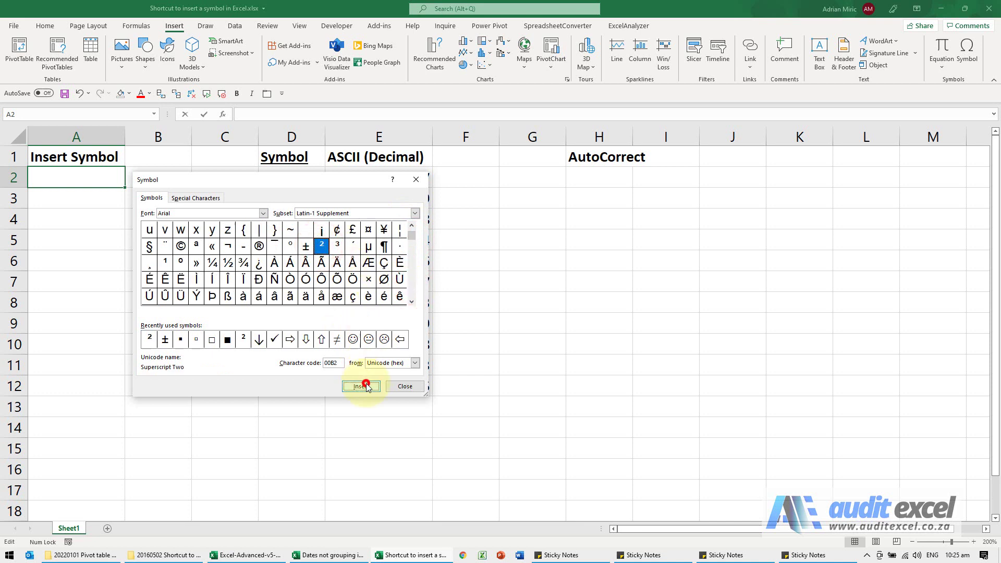
{"action": "left_click", "coordinate": [405, 387]}
{"action": "key", "text": "ctrl+Return"}
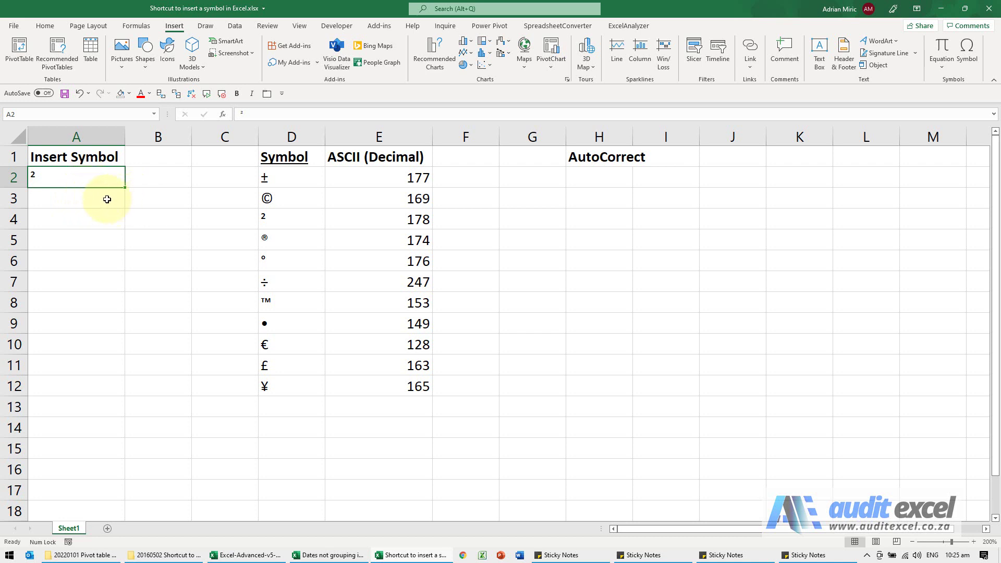
{"action": "left_click", "coordinate": [105, 198]}
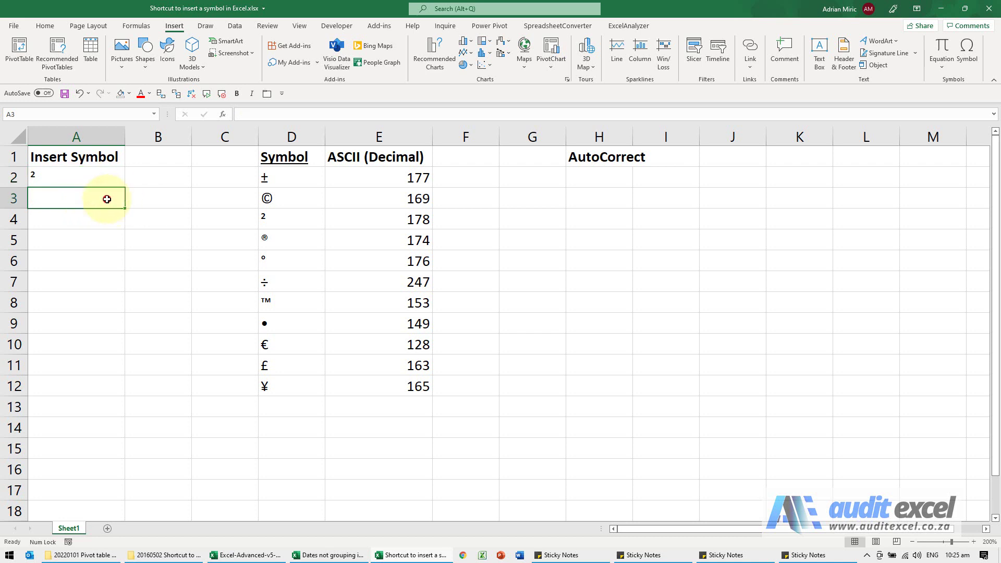
{"action": "left_click", "coordinate": [966, 53]}
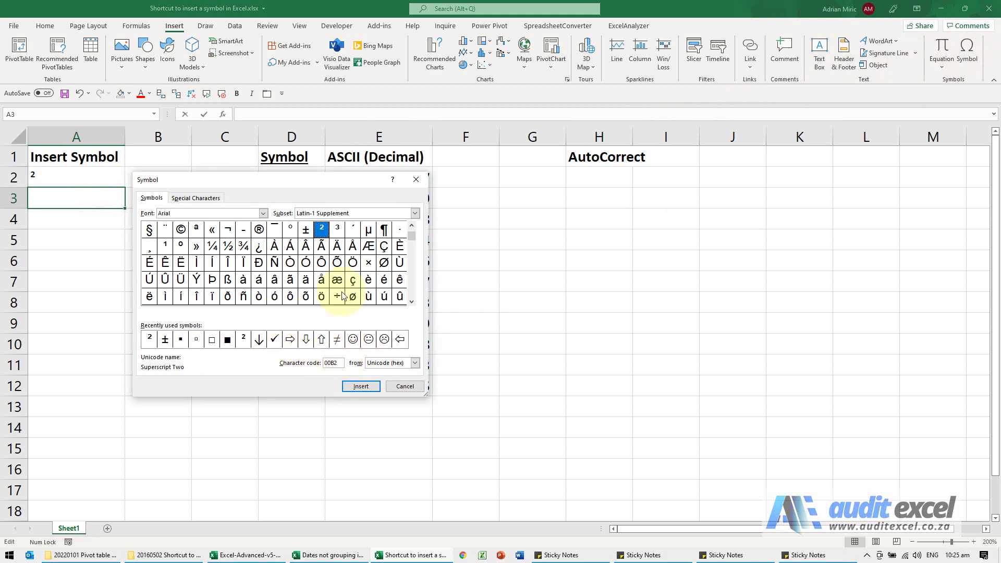
{"action": "left_click", "coordinate": [415, 363]}
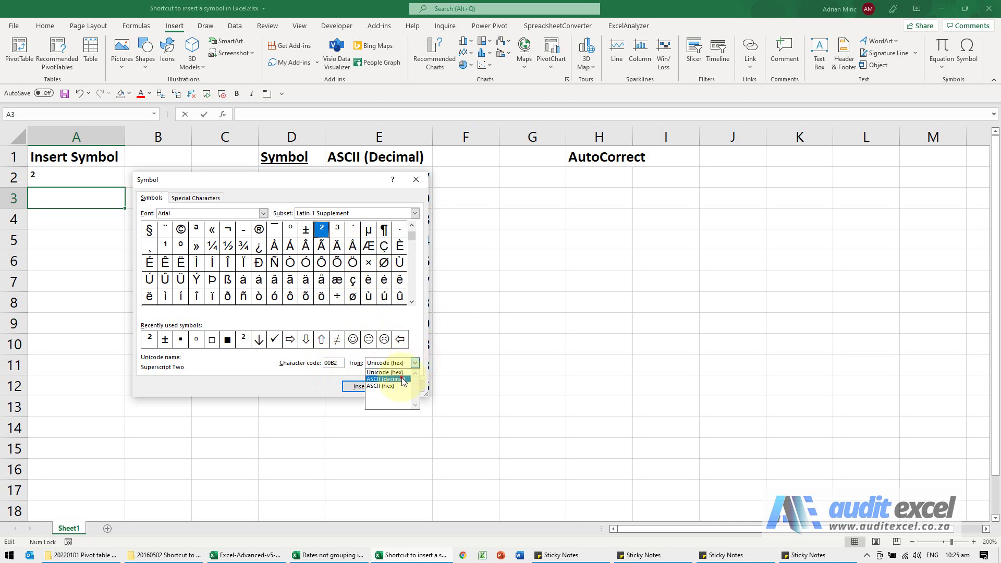
{"action": "left_click", "coordinate": [401, 380]}
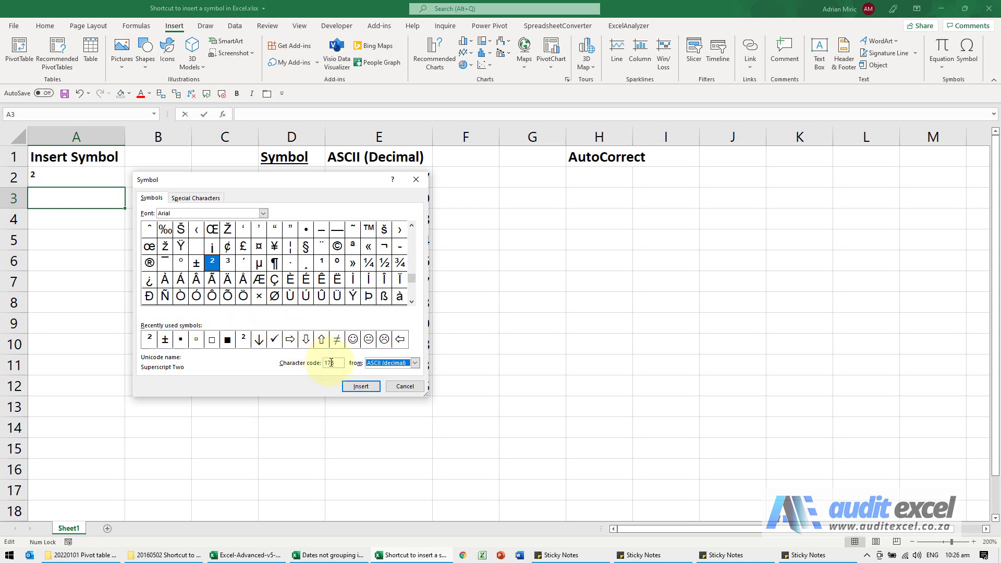
{"action": "left_click", "coordinate": [393, 387]}
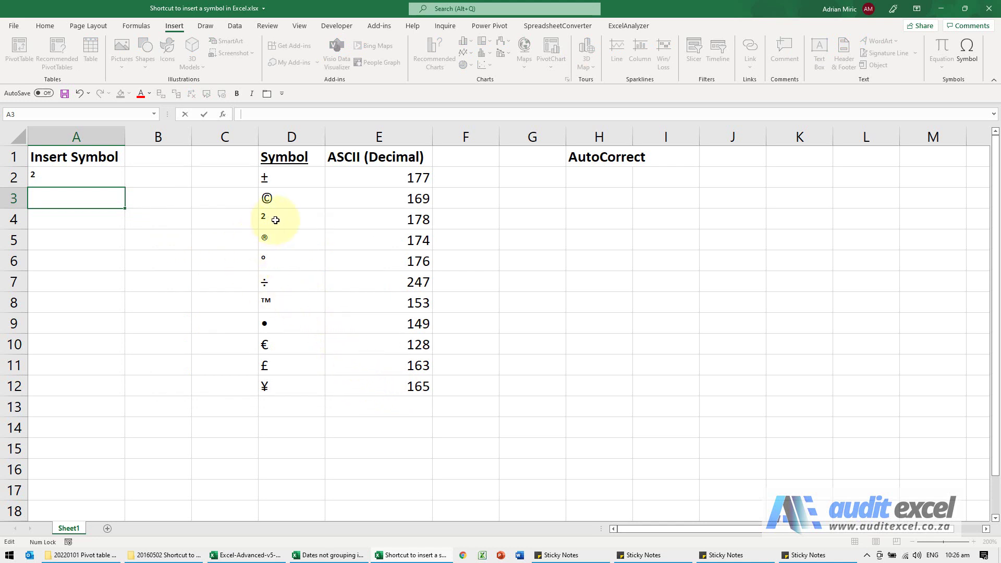
- Enter ² in A3 with Alt+0178, then show the Proofing page of Excel Options
{"action": "left_click", "coordinate": [96, 205]}
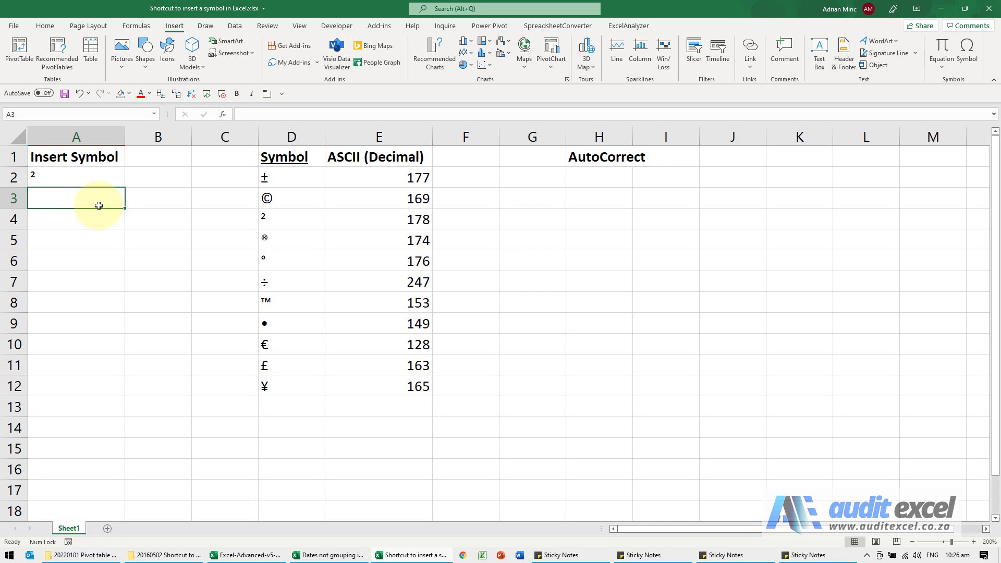
{"action": "type", "text": "²"}
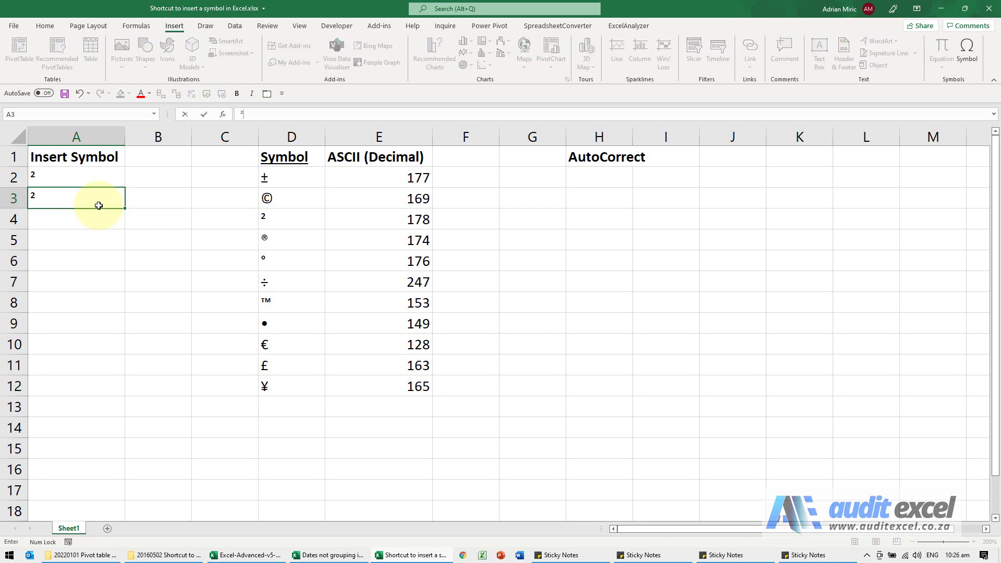
{"action": "key", "text": "ctrl+Return"}
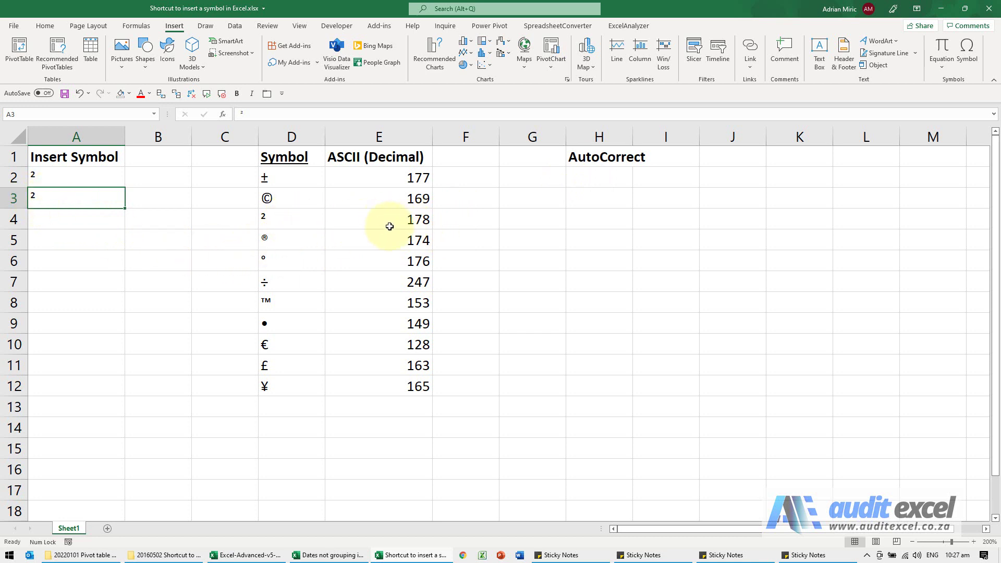
{"action": "left_click", "coordinate": [19, 26]}
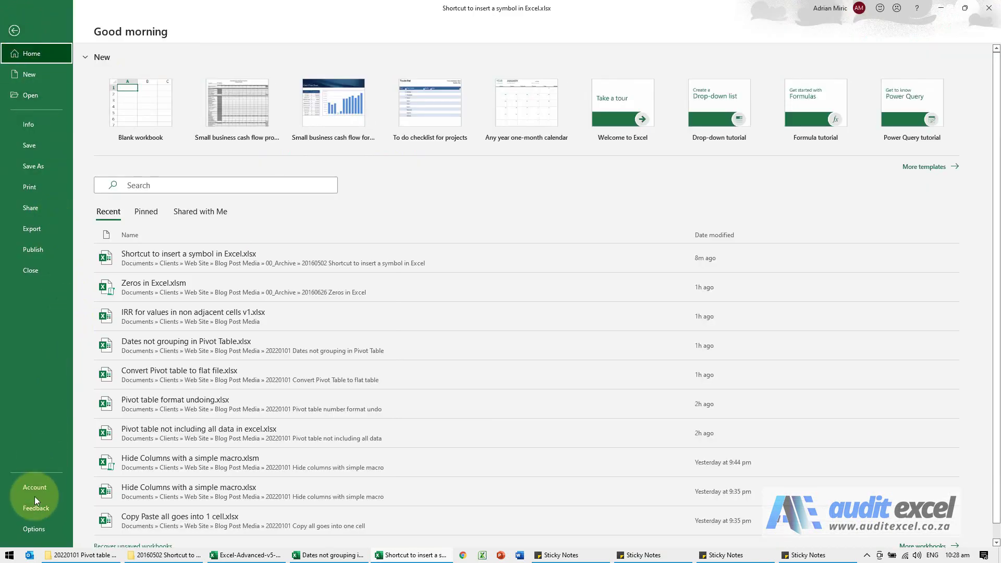
{"action": "left_click", "coordinate": [38, 529]}
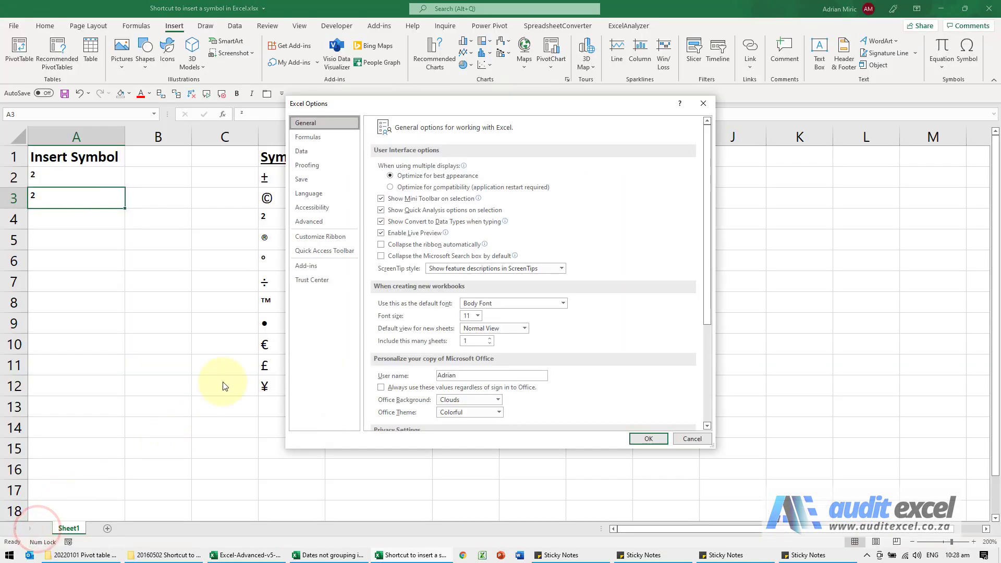
{"action": "left_click", "coordinate": [306, 165]}
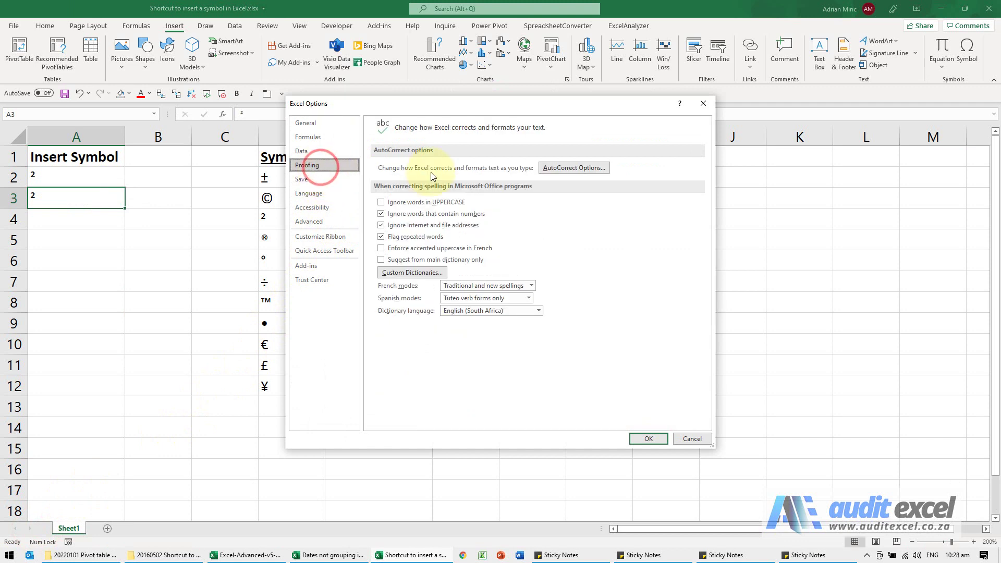
- Add an AutoCorrect entry replacing '2)' with ², then close both settings dialogs
{"action": "left_click", "coordinate": [573, 168]}
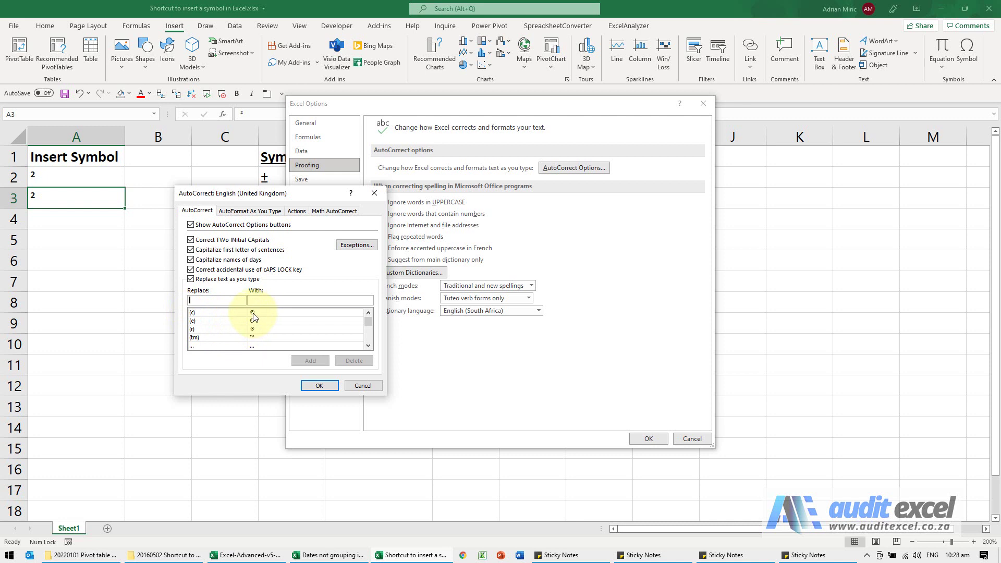
{"action": "left_click", "coordinate": [216, 303]}
{"action": "type", "text": "2|"}
{"action": "left_click", "coordinate": [256, 301]}
{"action": "type", "text": "²"}
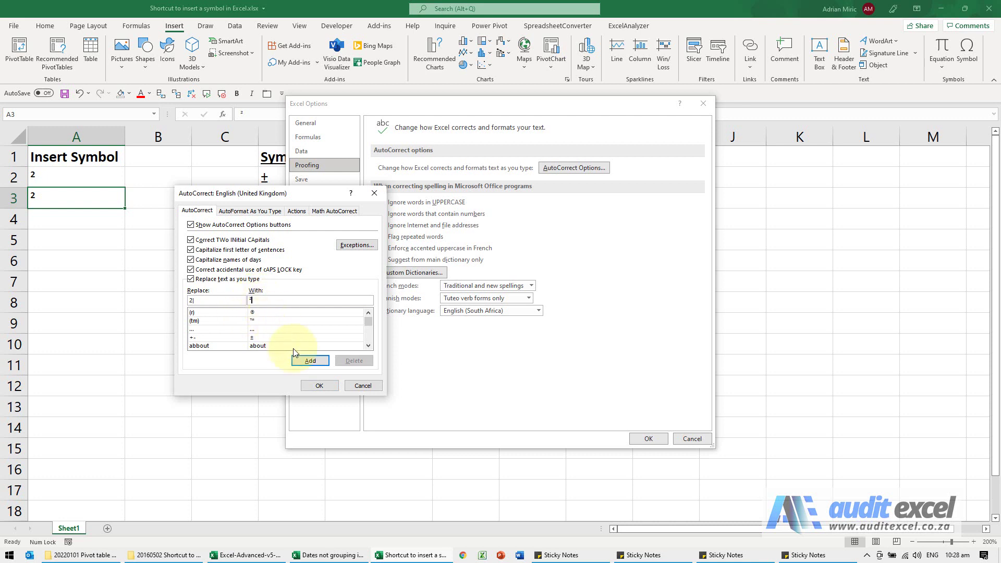
{"action": "left_click", "coordinate": [304, 360]}
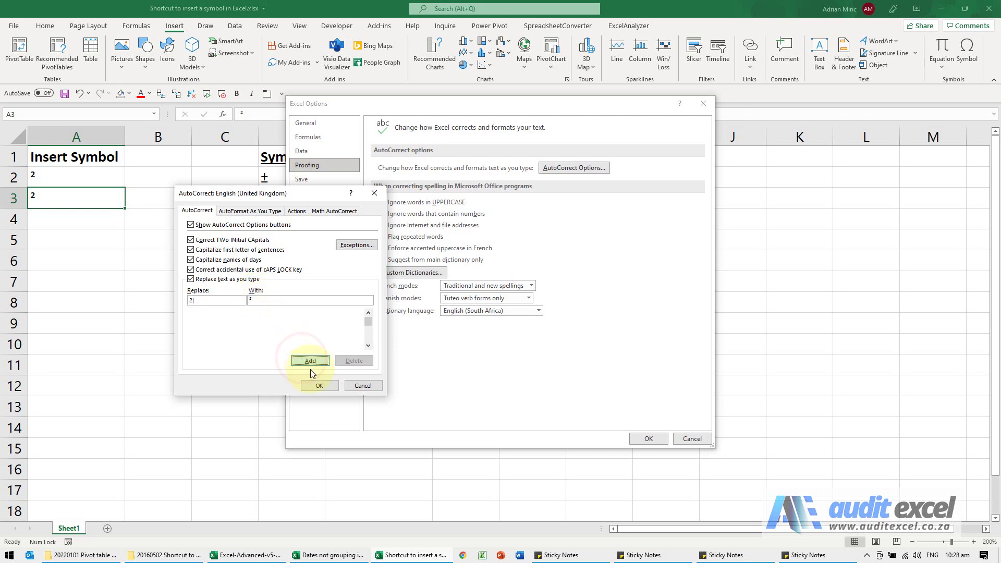
{"action": "left_click", "coordinate": [319, 386]}
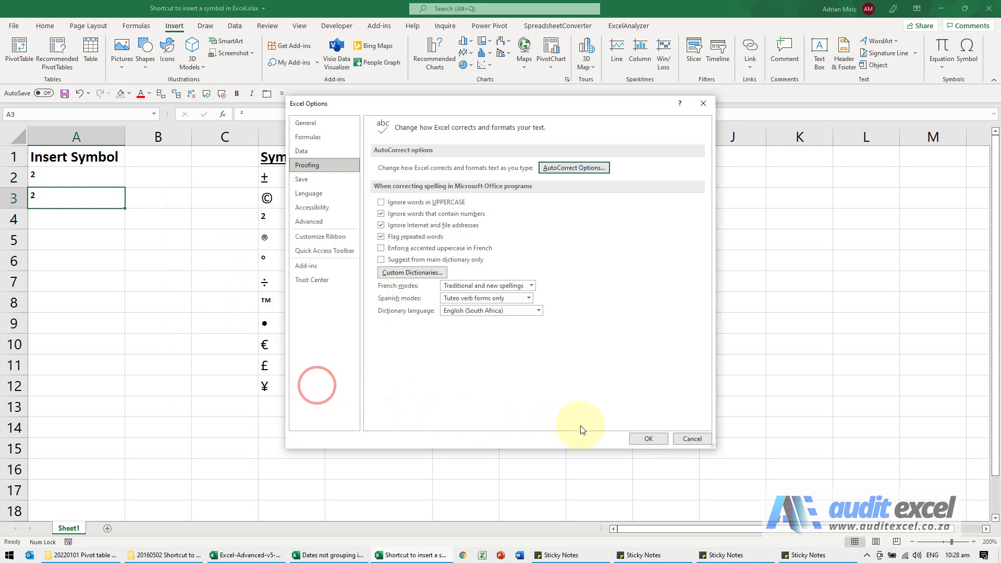
{"action": "left_click", "coordinate": [649, 438]}
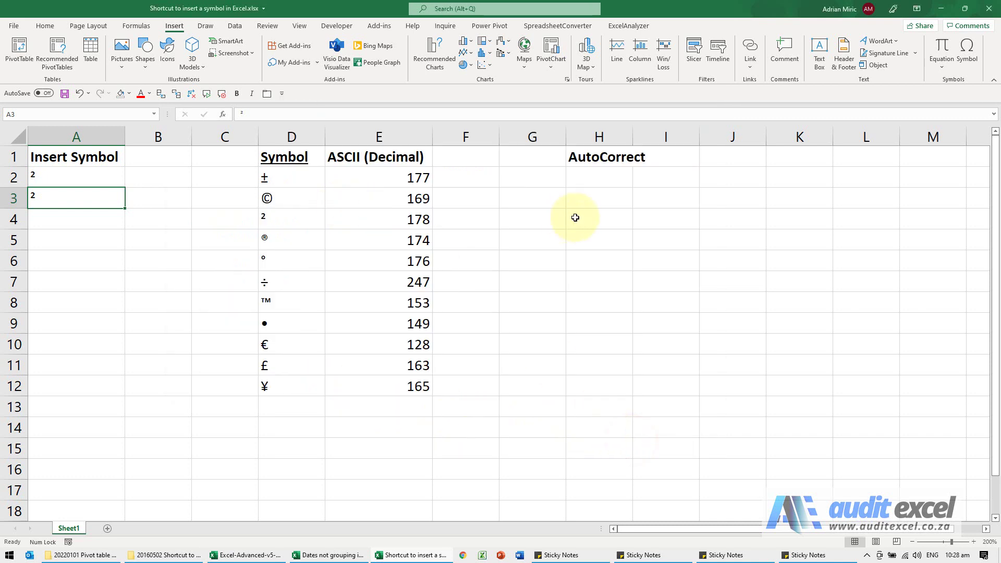
- Enter '2)' in H2 so AutoCorrect turns it into ², then reselect H2
{"action": "left_click", "coordinate": [599, 178]}
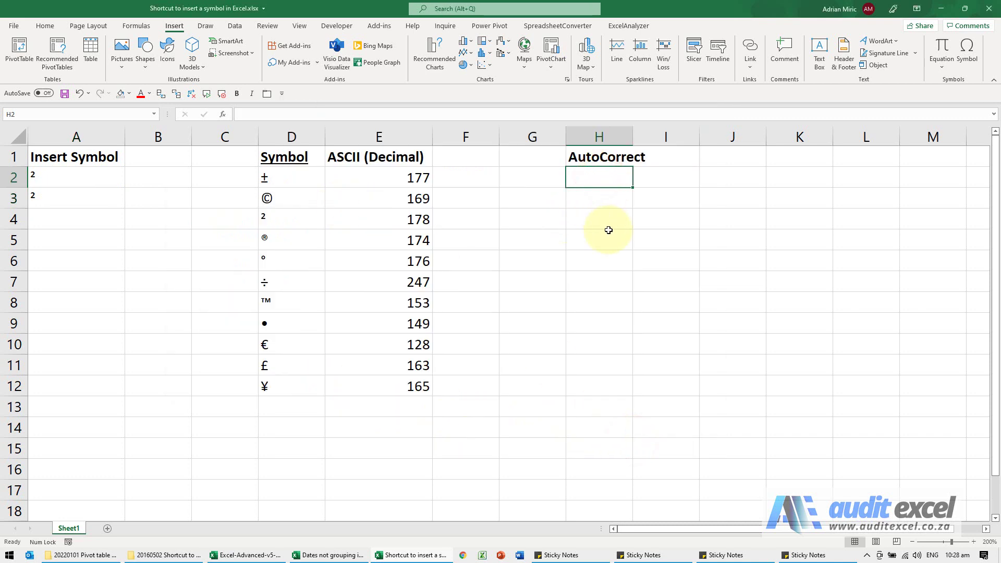
{"action": "type", "text": "2"}
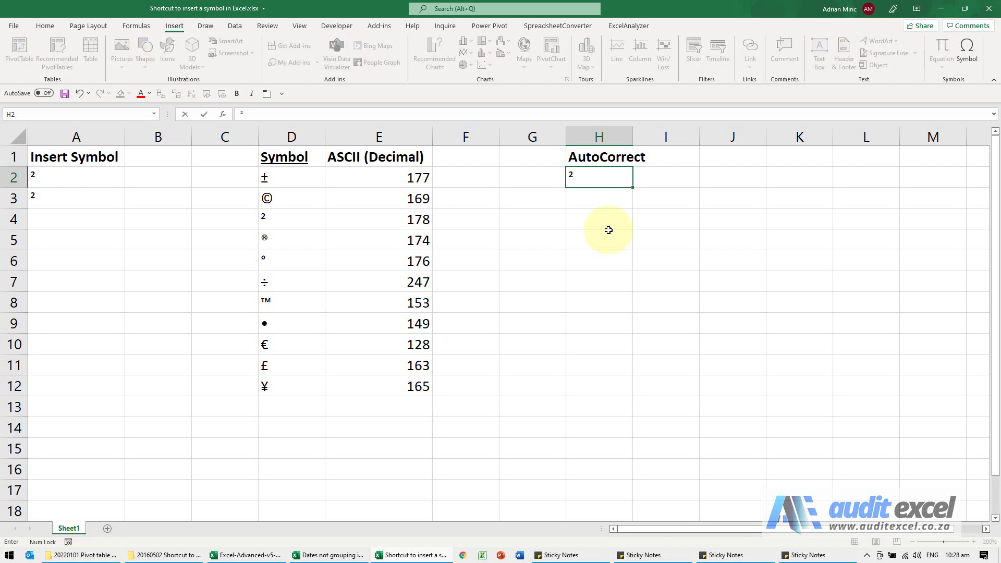
{"action": "key", "text": "Return"}
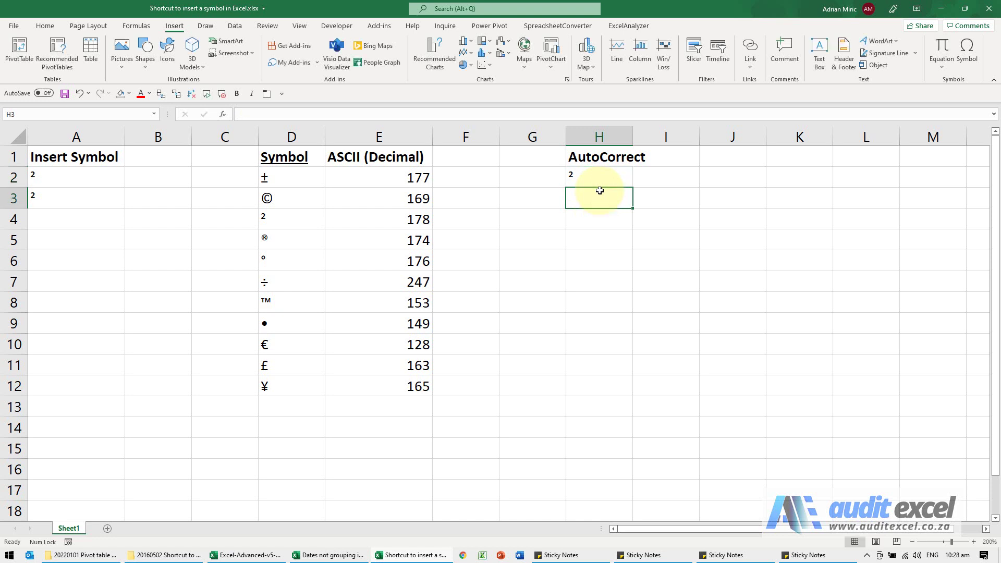
{"action": "key", "text": "Up"}
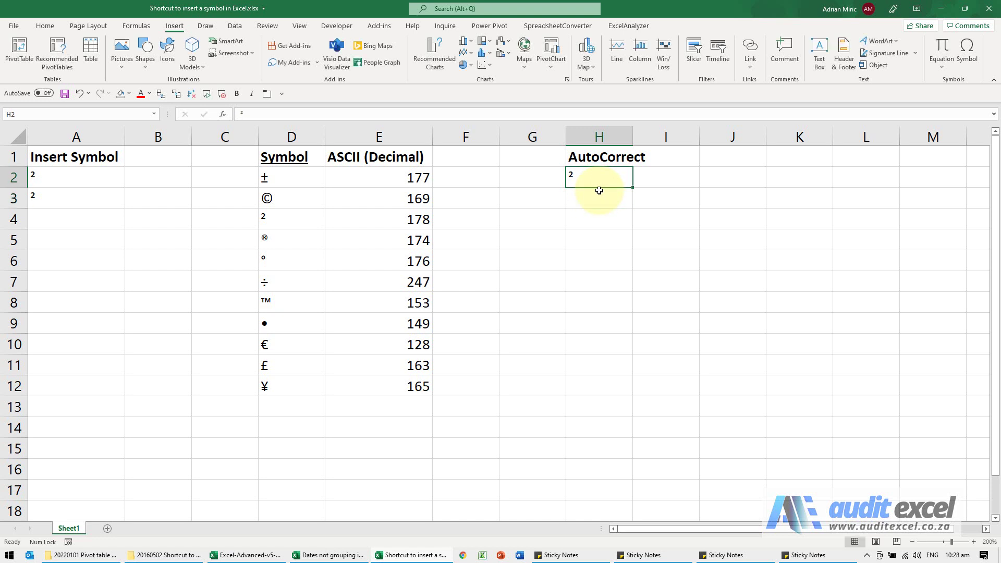